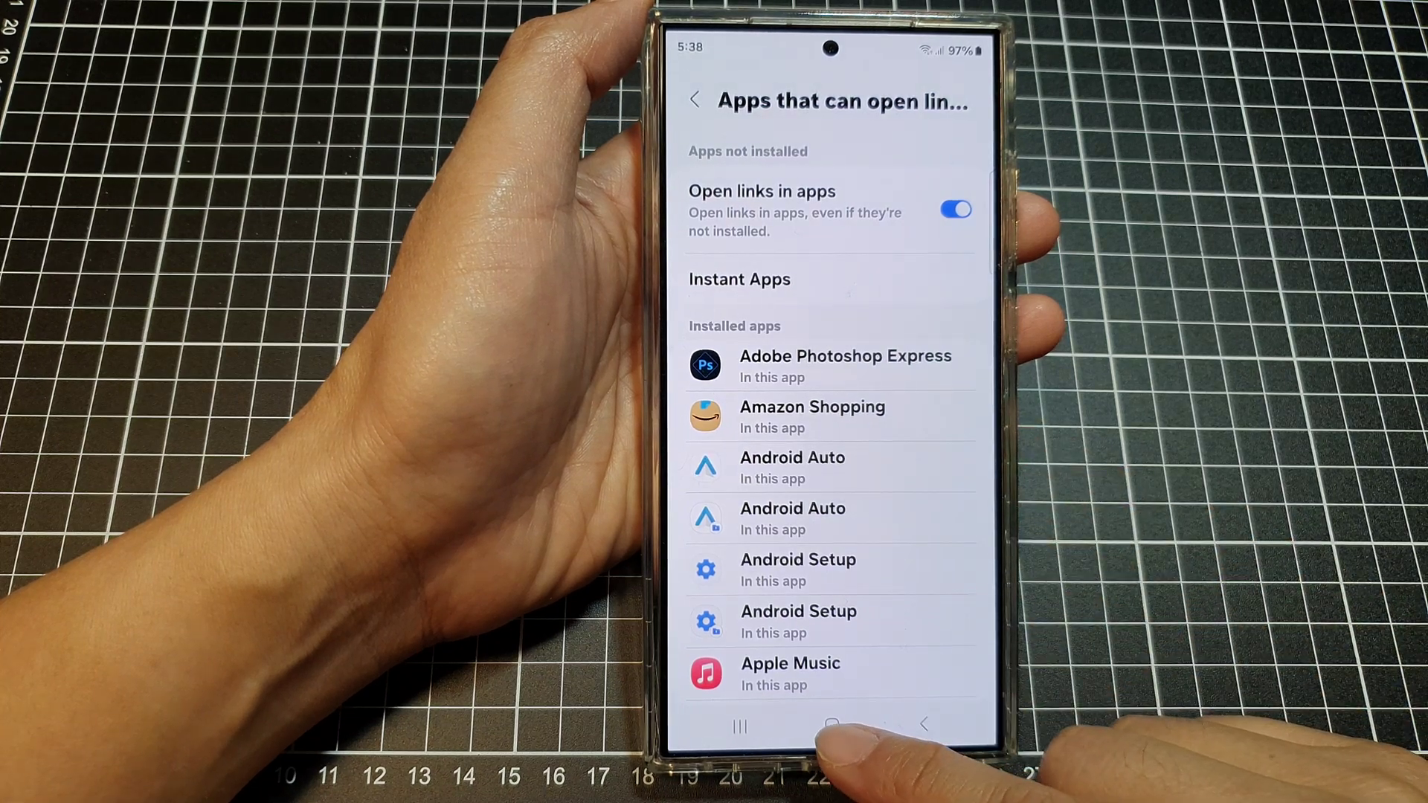
Return to the home screen and reopen Settings from the quick settings panel.
left_click(831, 728)
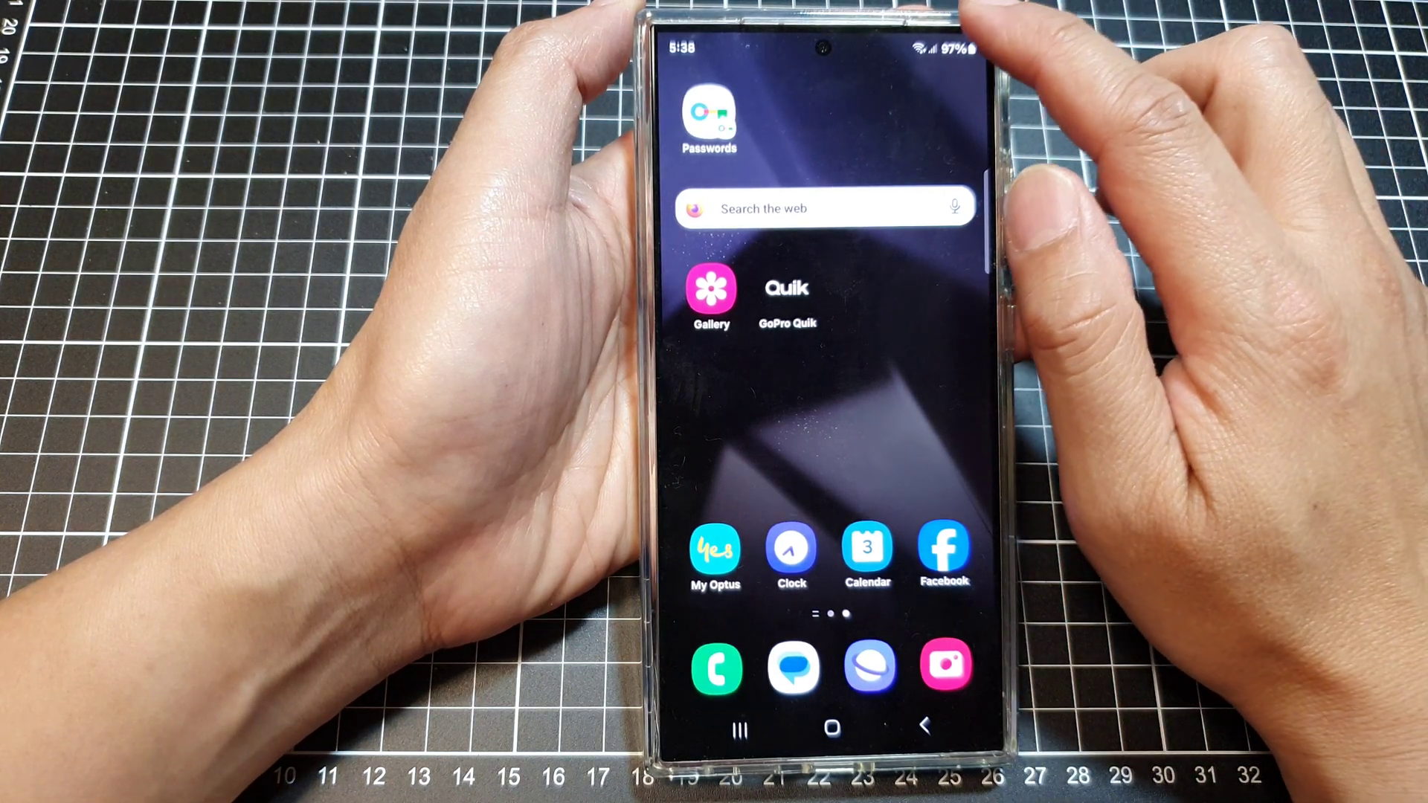
left_click_drag(893, 45, 892, 335)
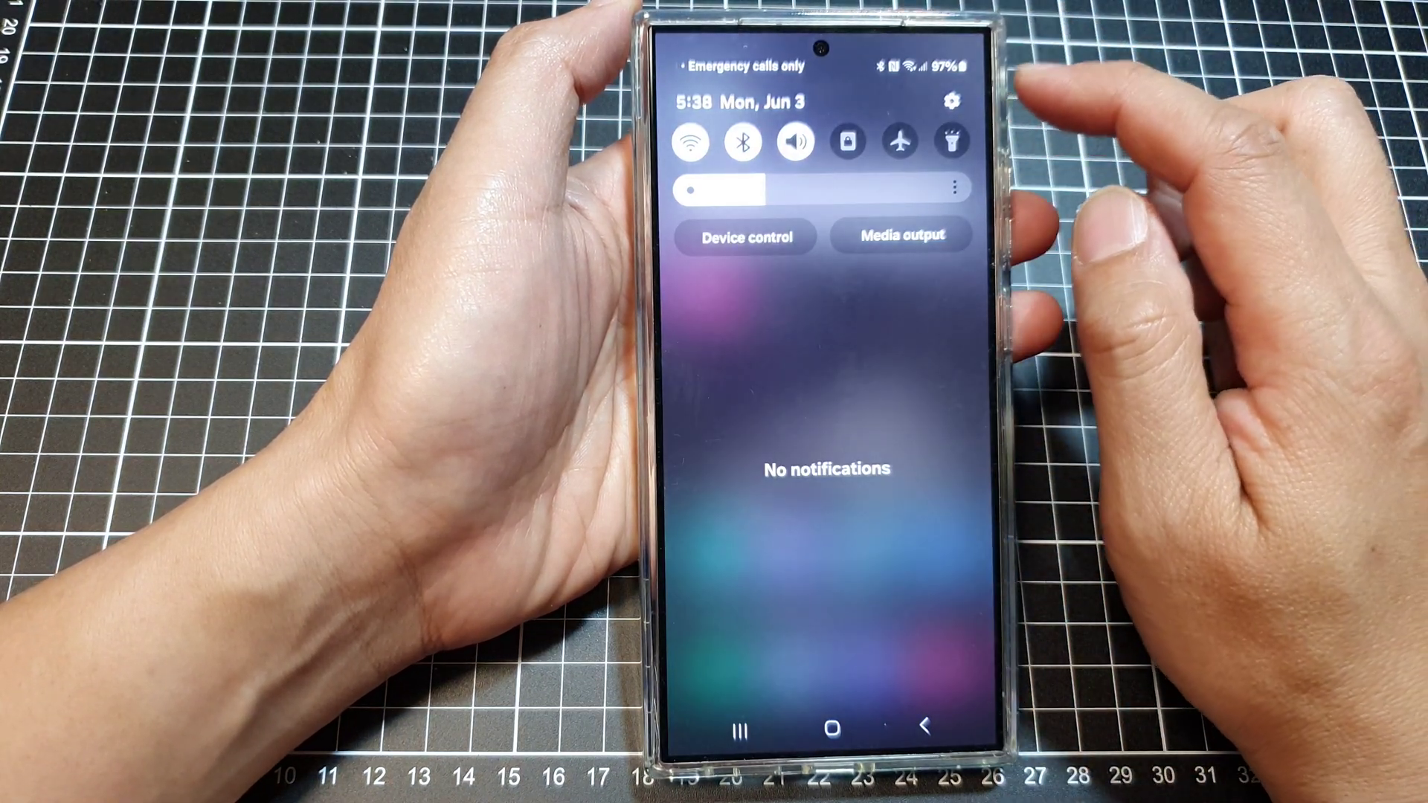
left_click(950, 102)
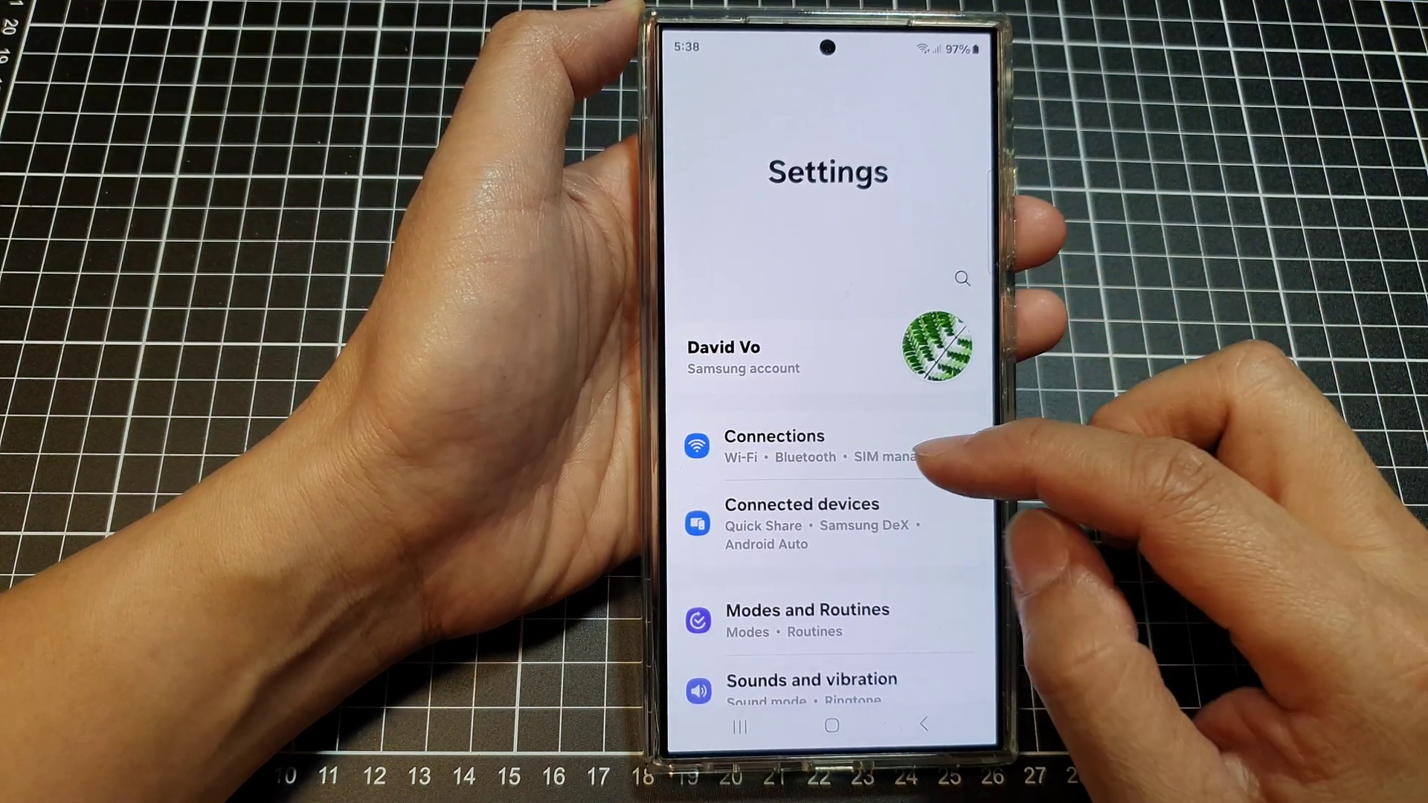
scroll(944, 462, "down", 6)
scroll(937, 430, "down", 5)
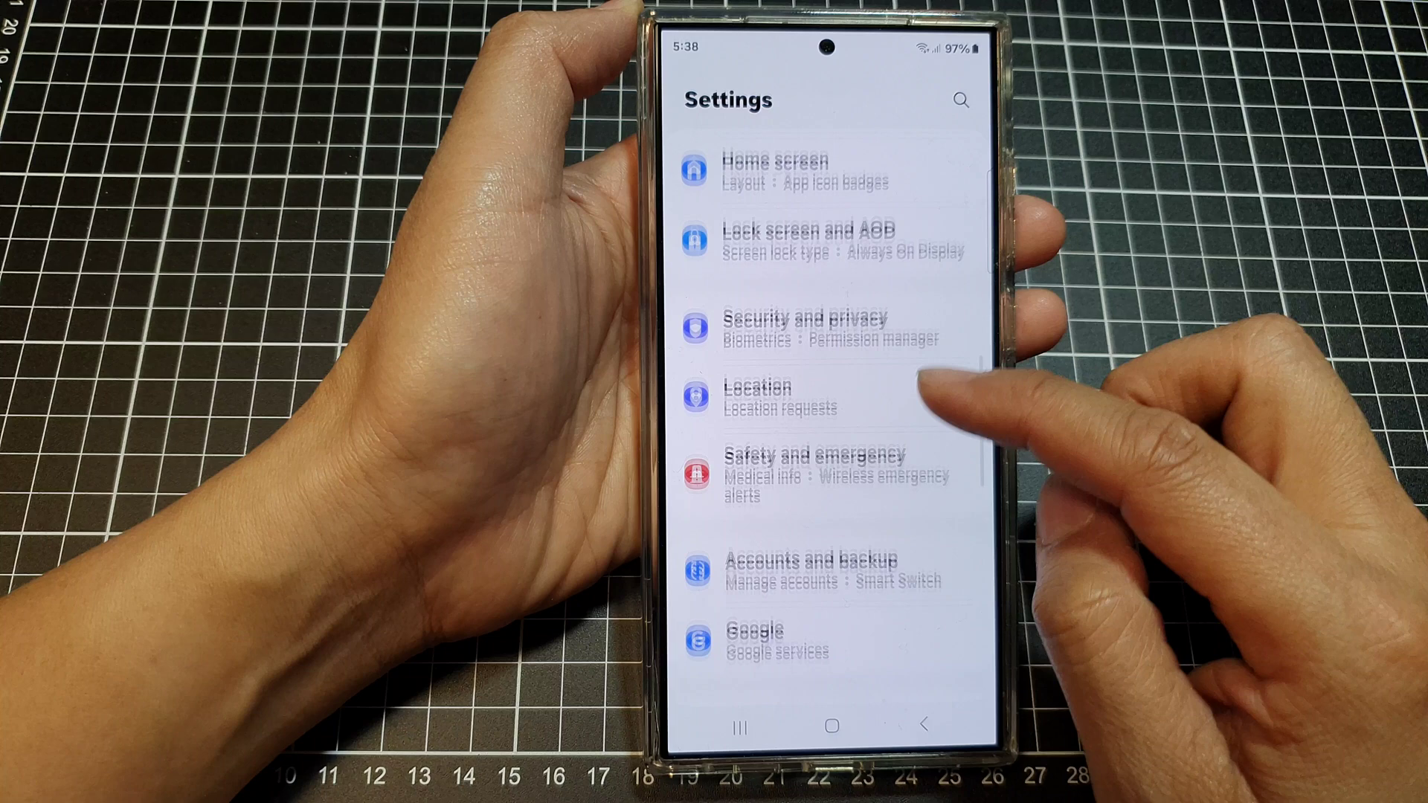
scroll(937, 429, "down", 5)
scroll(938, 447, "down", 2)
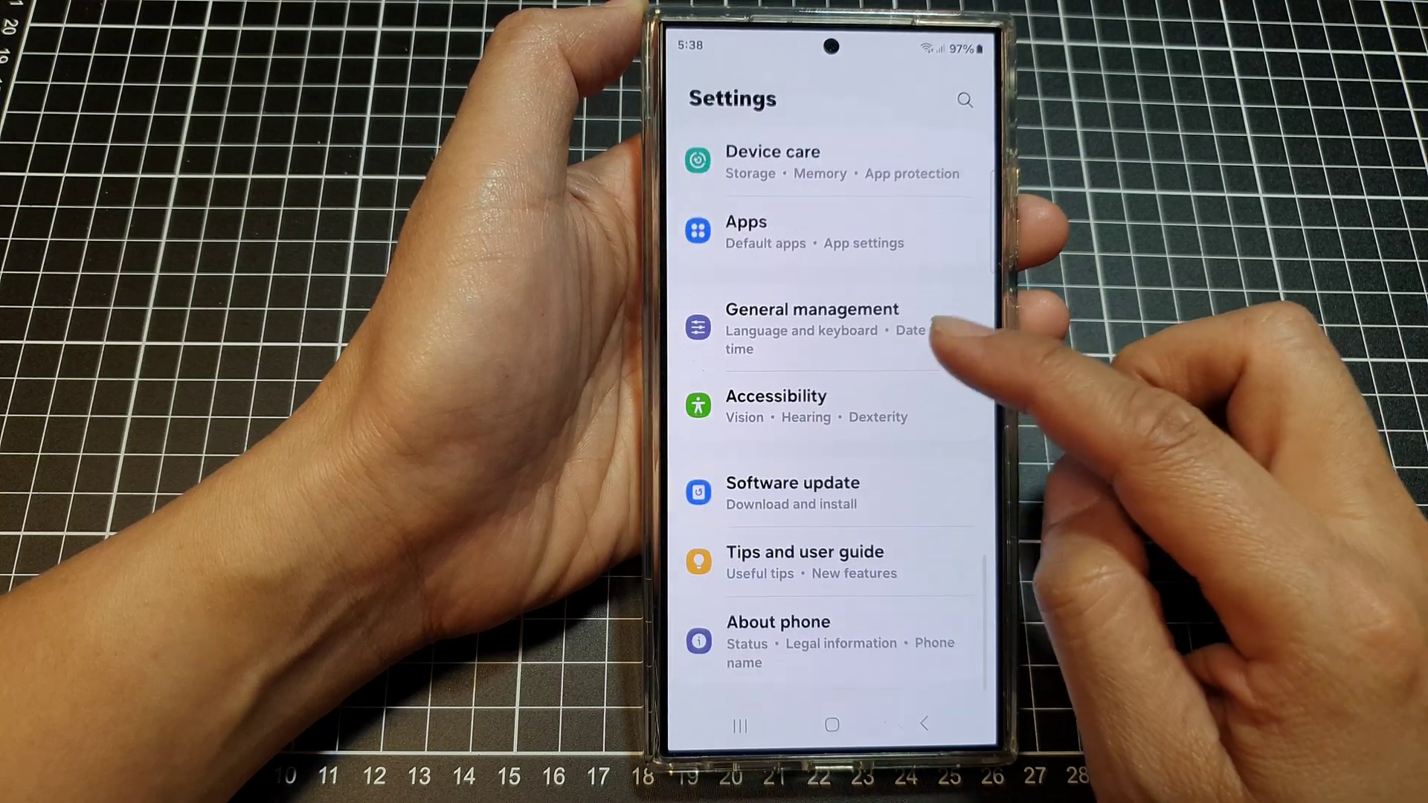
scroll(937, 447, "up", 2)
Go through Apps and Default apps to the Opening links app list.
left_click(849, 406)
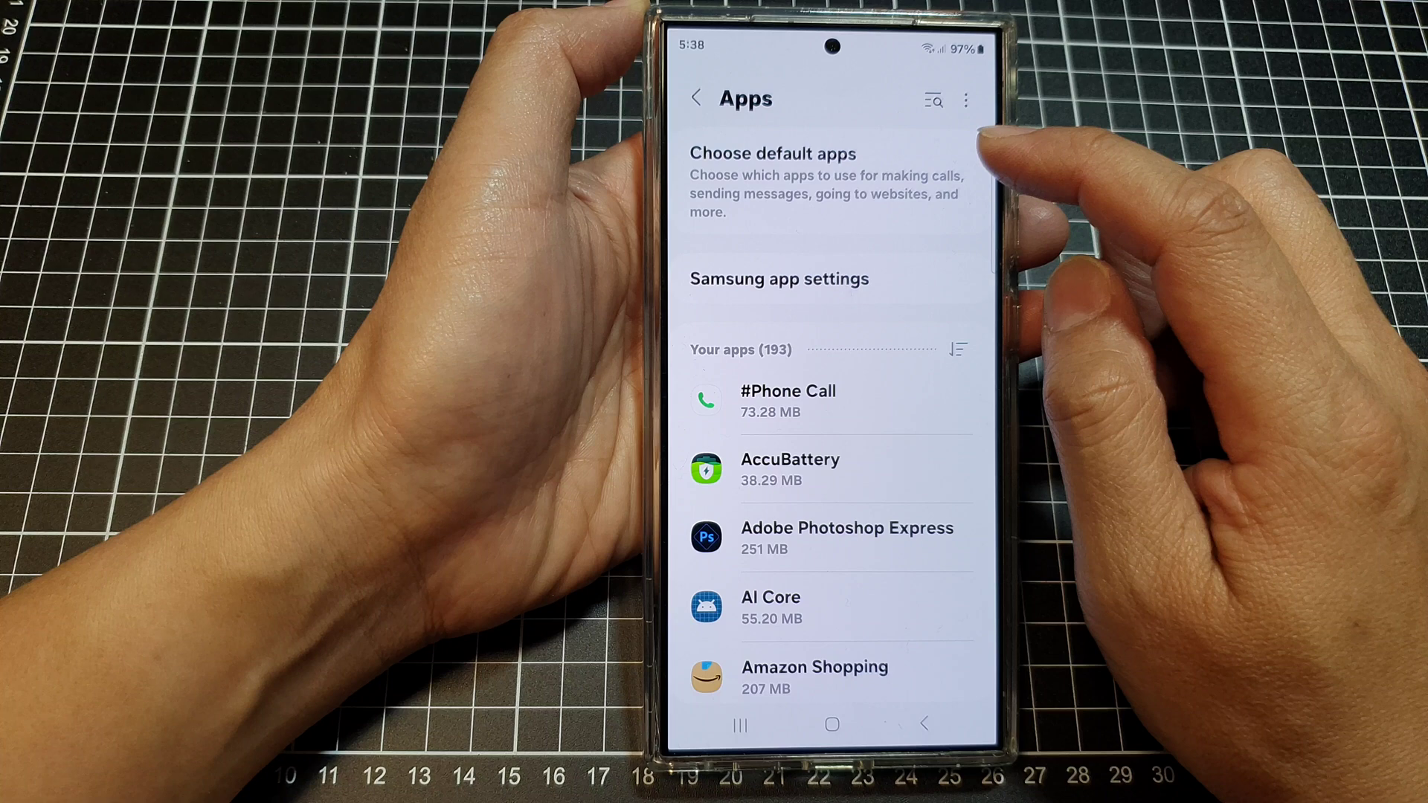
left_click(938, 179)
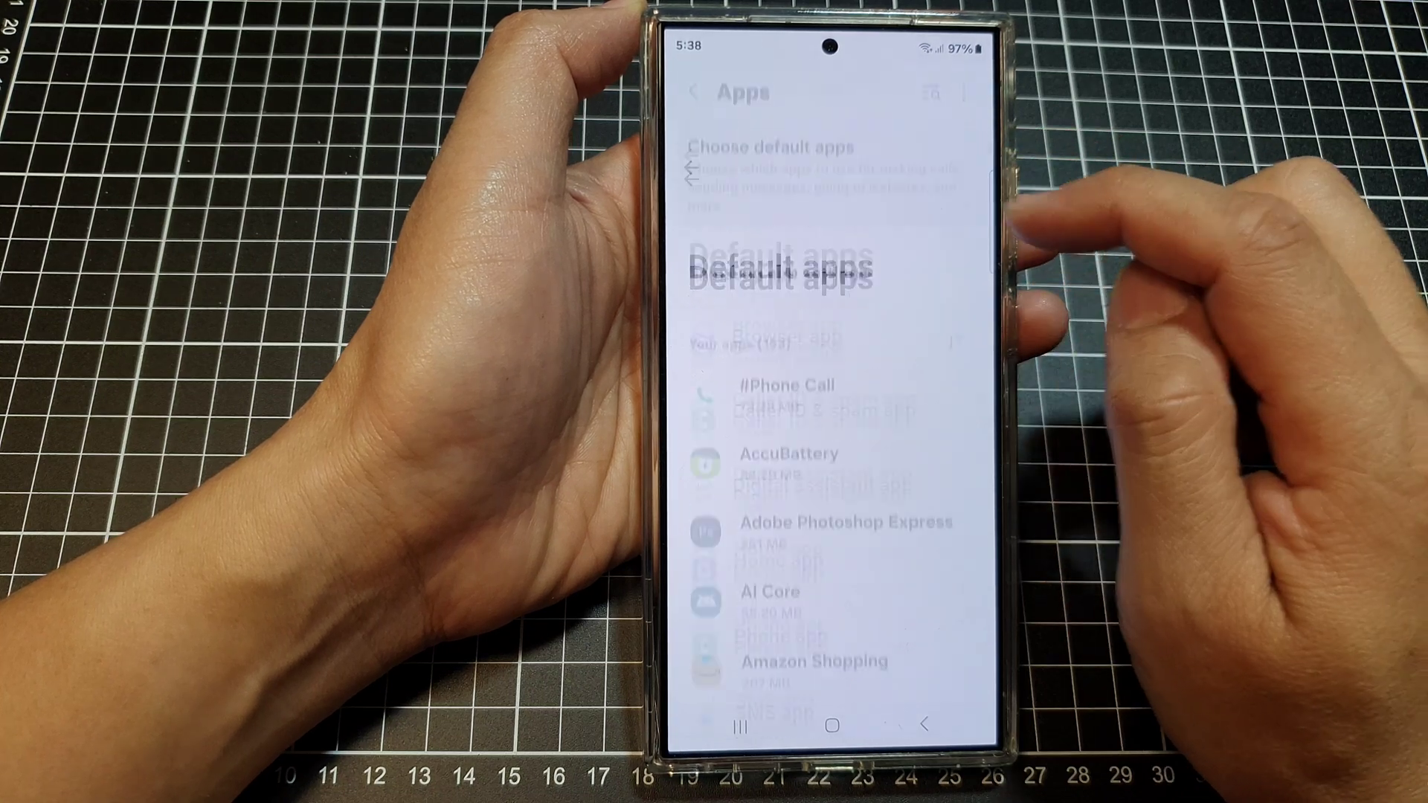
scroll(942, 491, "down", 3)
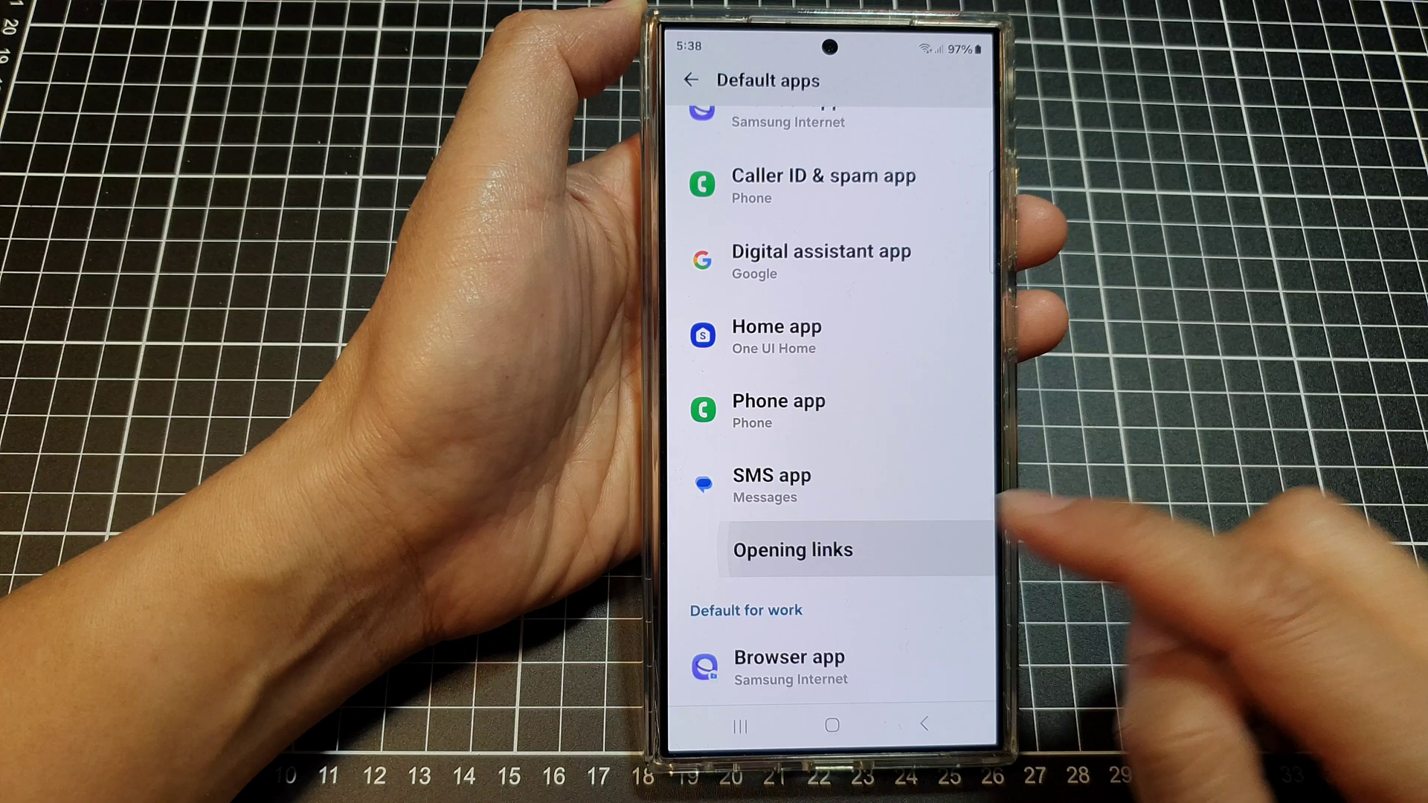
left_click(848, 550)
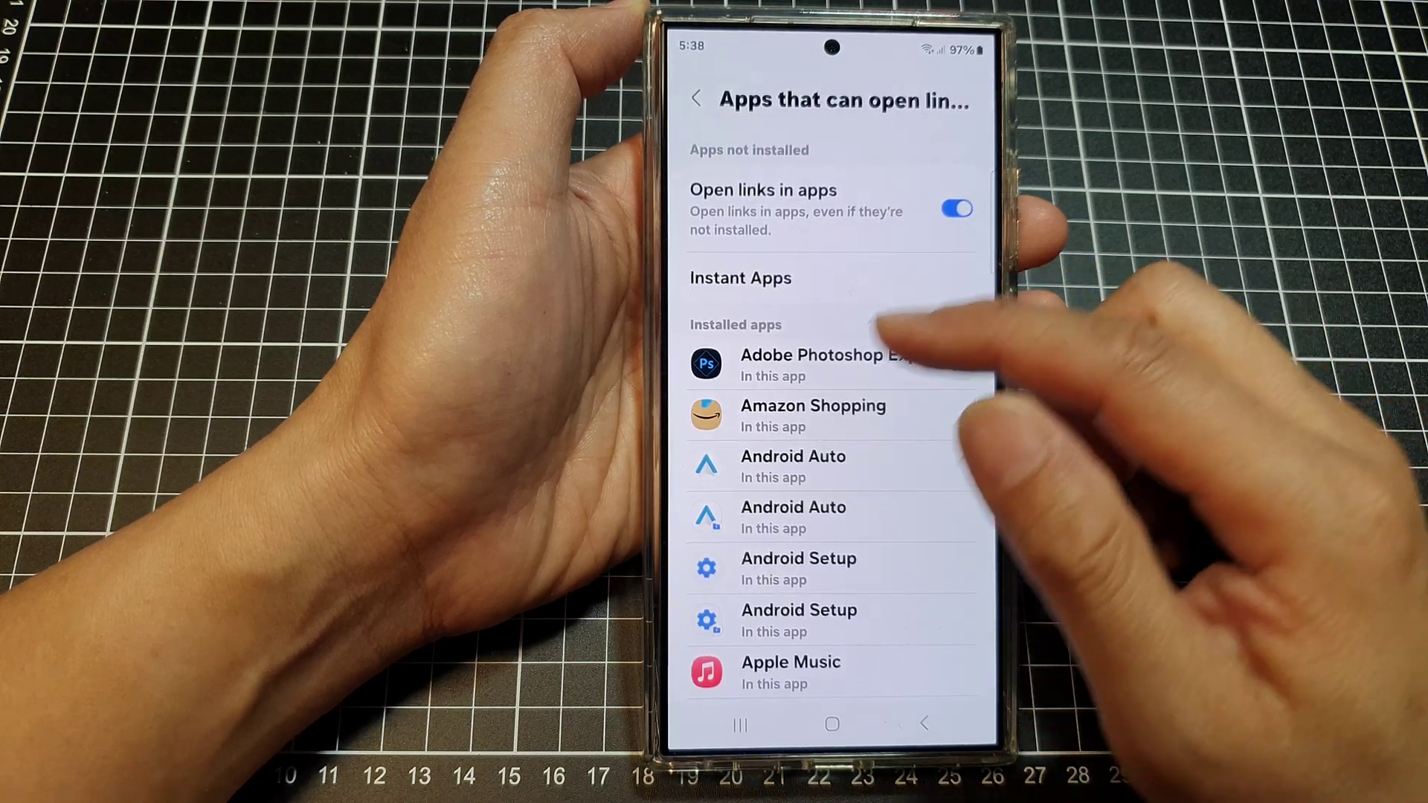
scroll(892, 491, "down", 10)
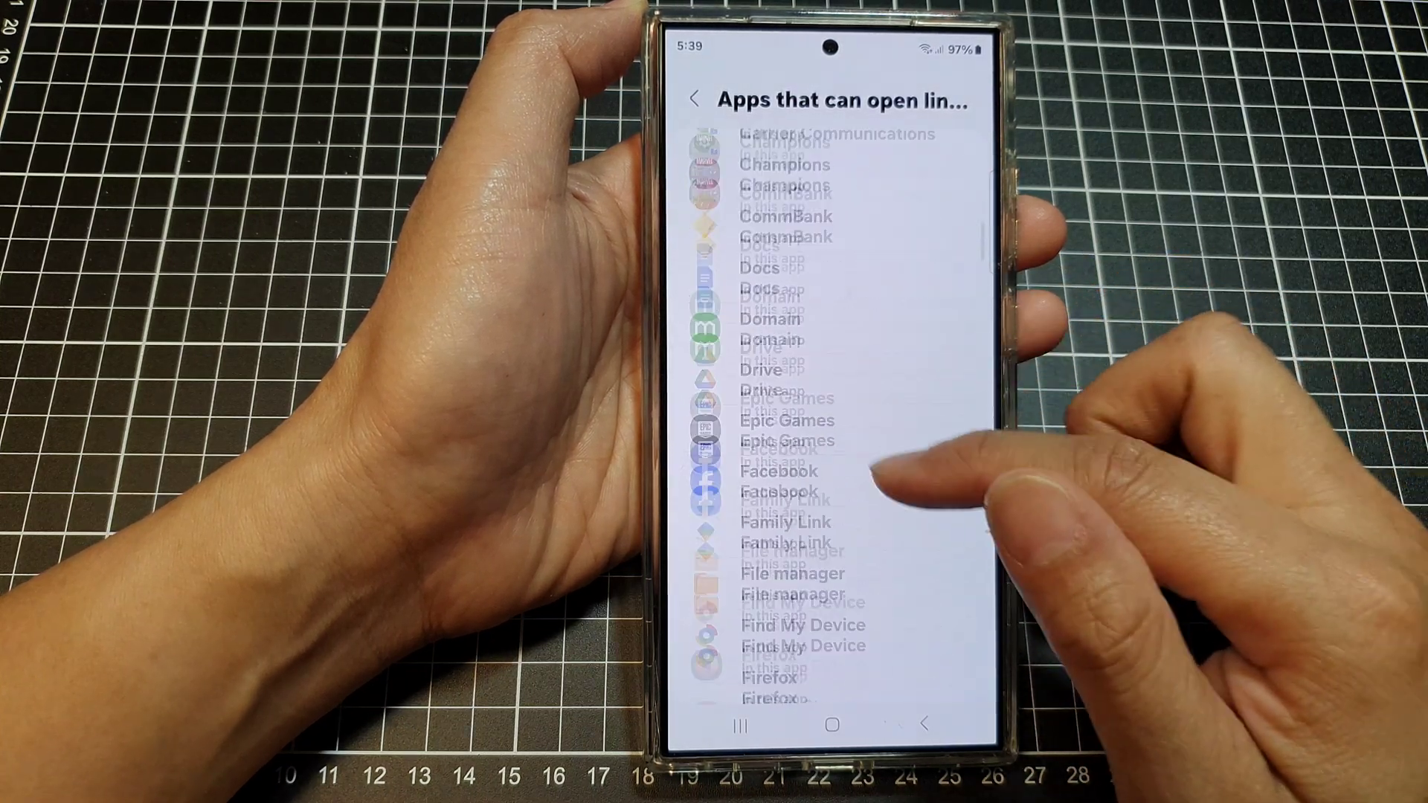
scroll(893, 469, "down", 10)
scroll(892, 468, "down", 10)
scroll(894, 447, "down", 10)
scroll(892, 446, "down", 10)
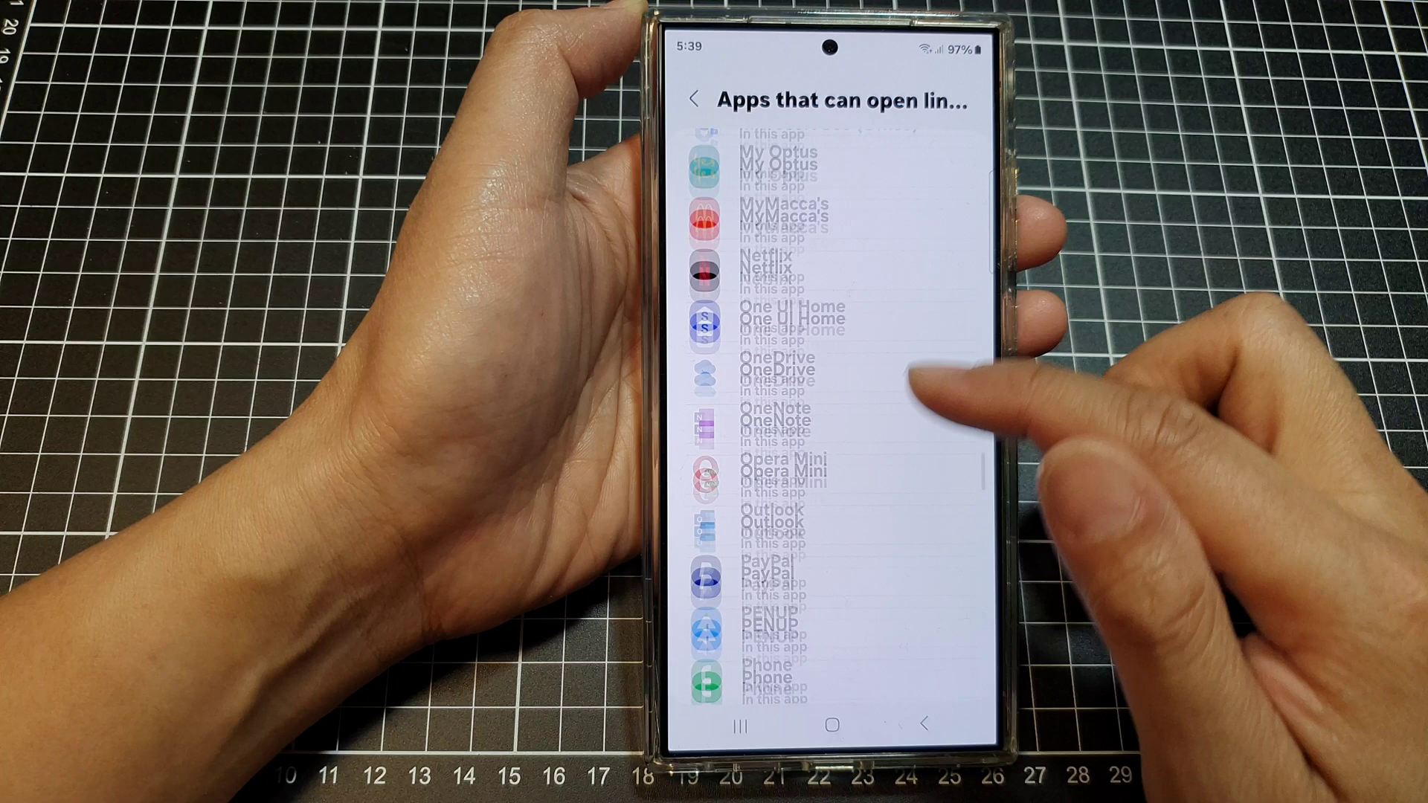
scroll(893, 446, "down", 10)
scroll(893, 446, "up", 8)
scroll(894, 446, "up", 5)
scroll(892, 447, "up", 5)
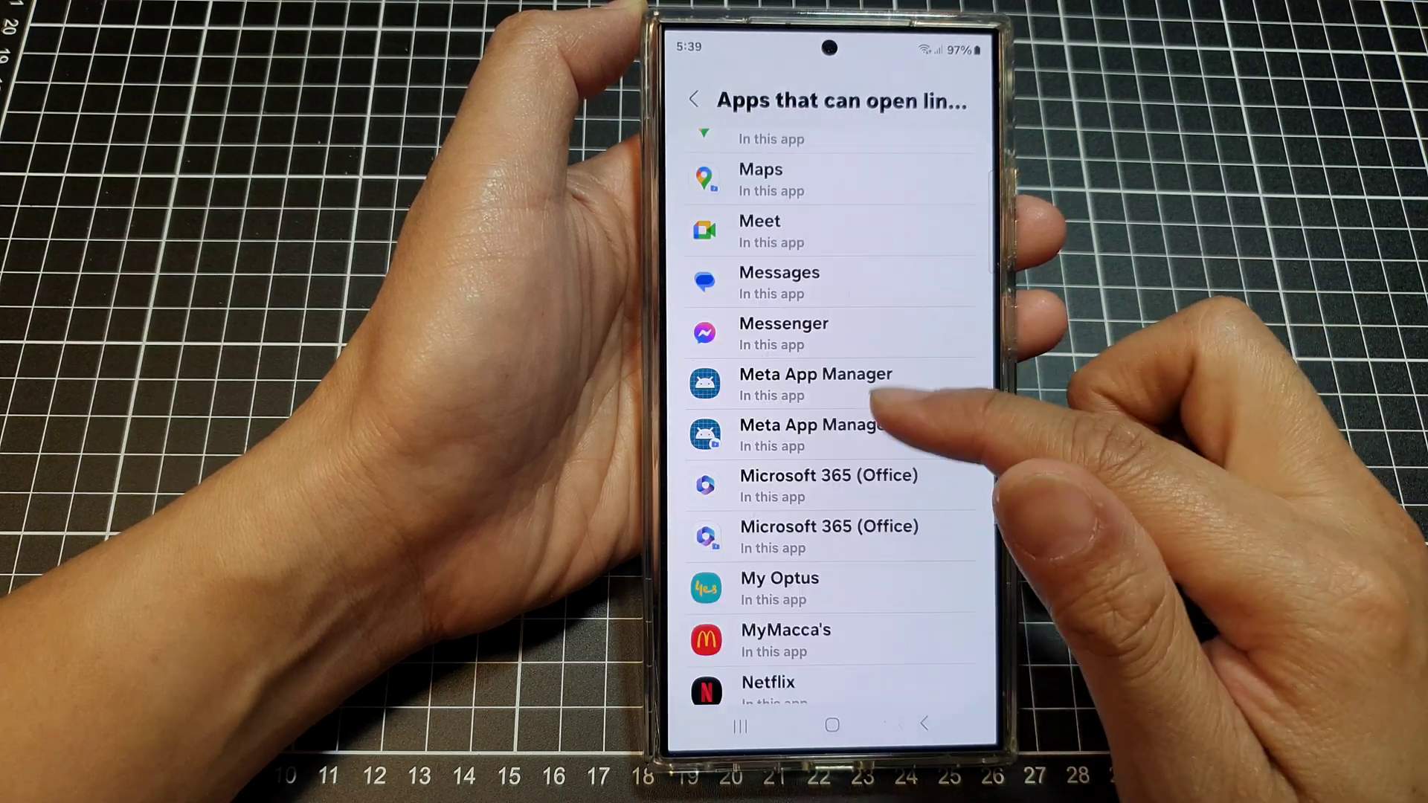
scroll(892, 446, "up", 4)
scroll(893, 446, "up", 4)
scroll(893, 446, "up", 4)
scroll(892, 446, "up", 4)
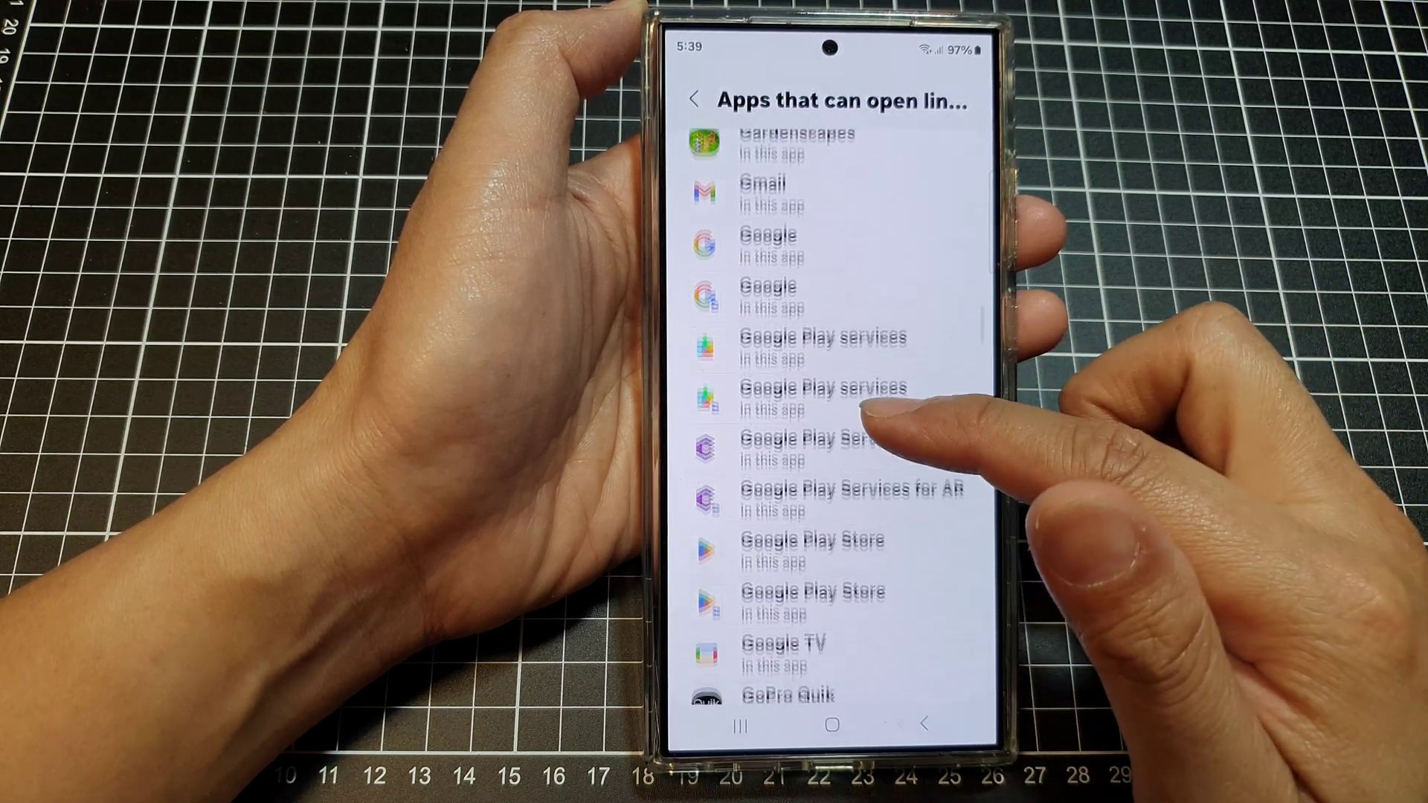
scroll(892, 446, "up", 3)
scroll(882, 424, "up", 3)
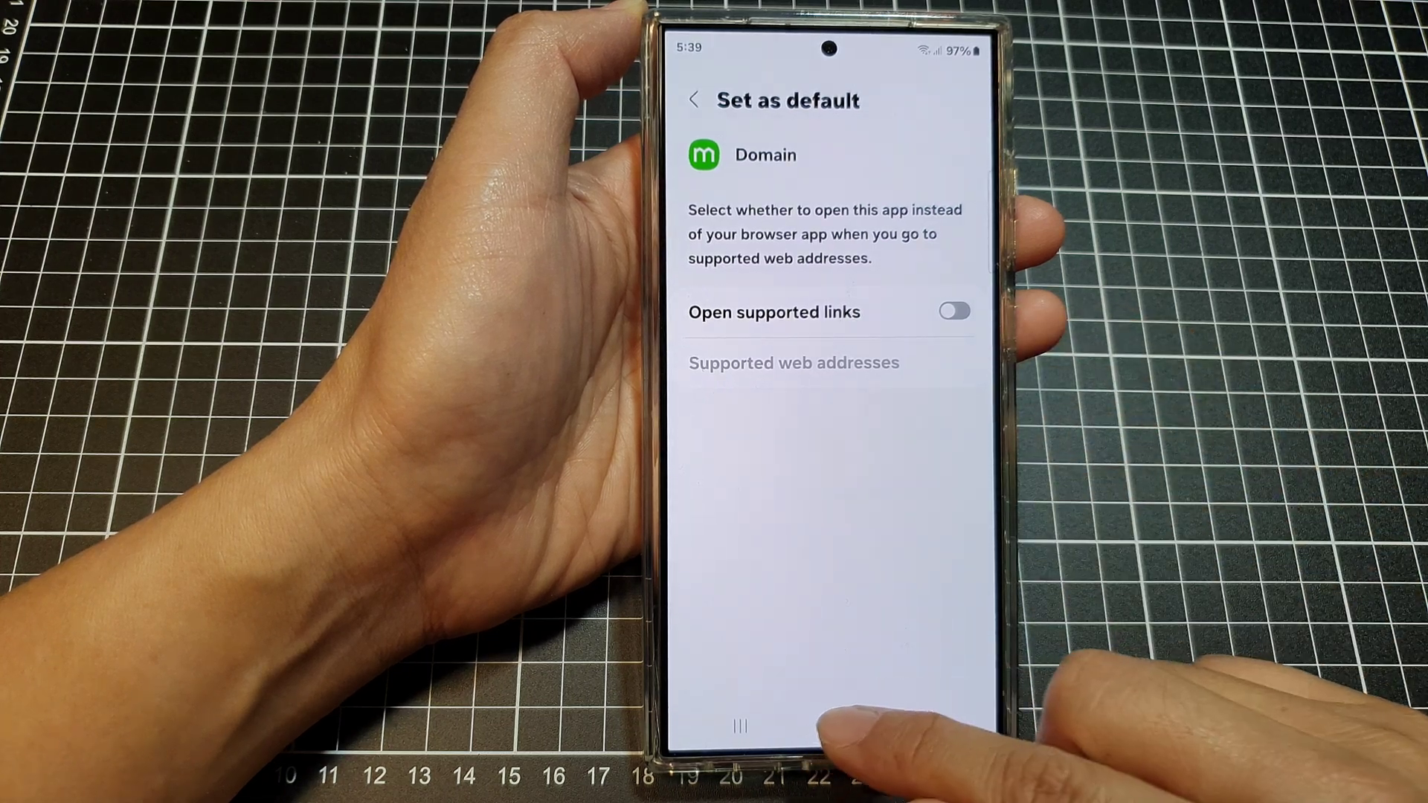
Switch to the WhatsApp chat, open the domain.com.au link in the browser, then go Home.
left_click(832, 727)
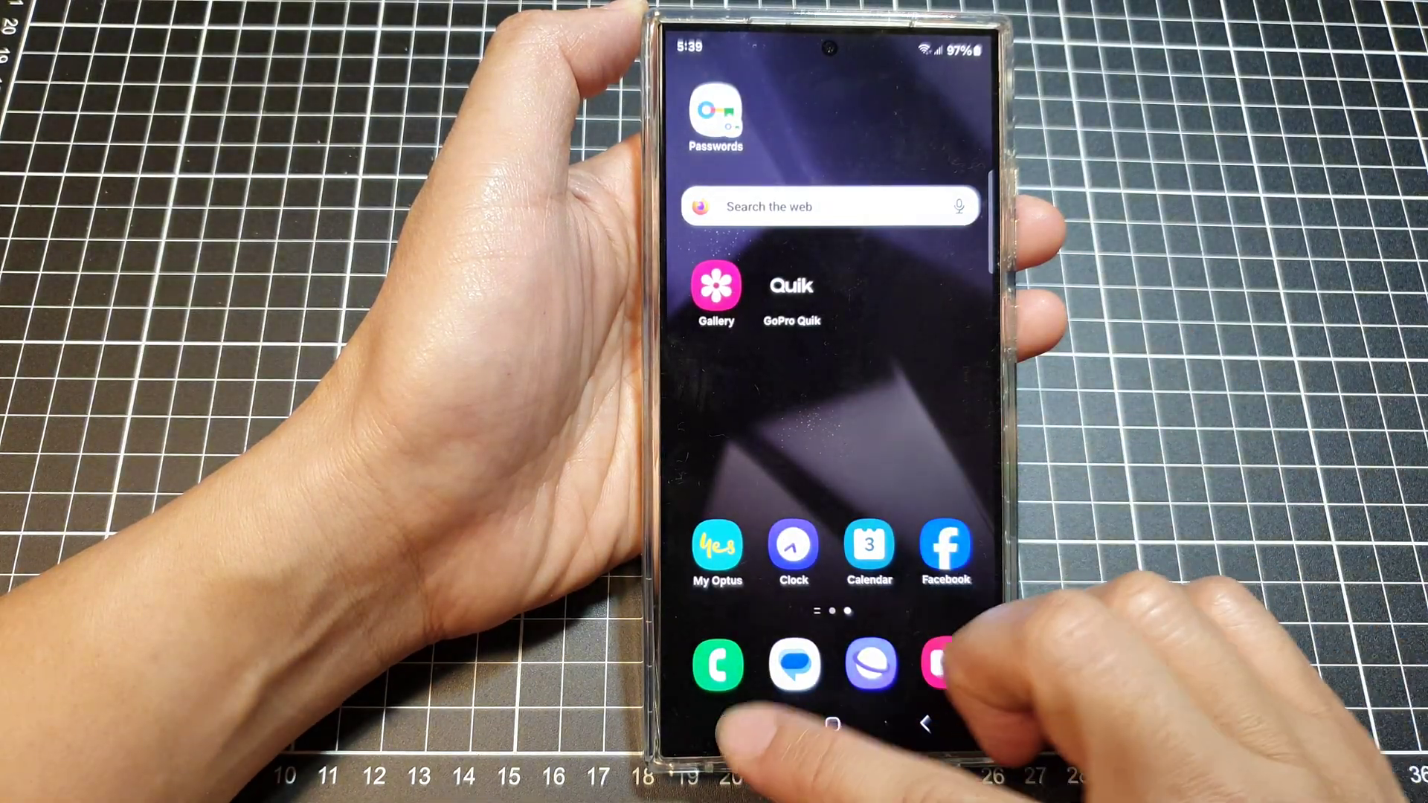
left_click(739, 726)
mouse_move(847, 423)
left_mouse_down()
mouse_move(970, 435)
mouse_move(871, 436)
left_mouse_up()
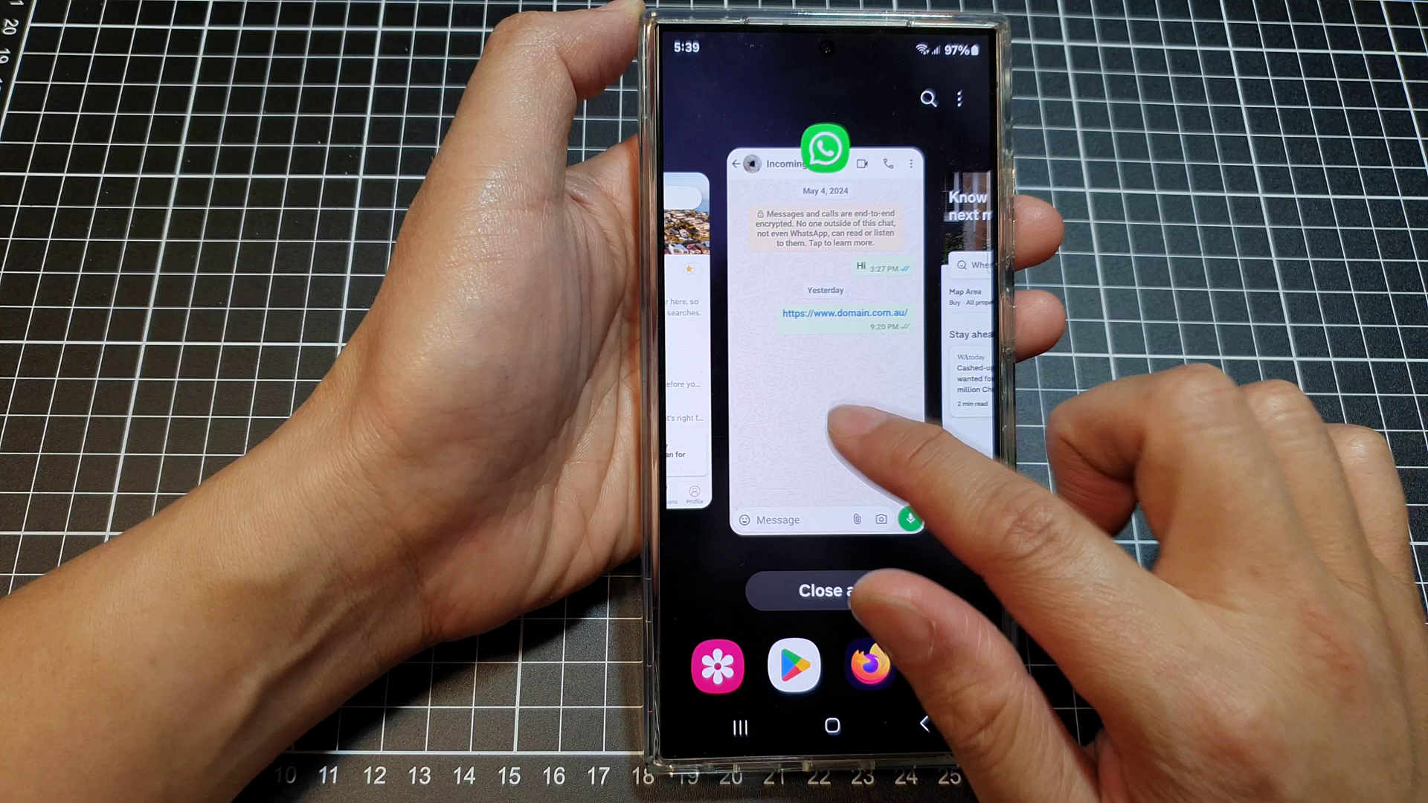
left_click(859, 424)
left_click(861, 330)
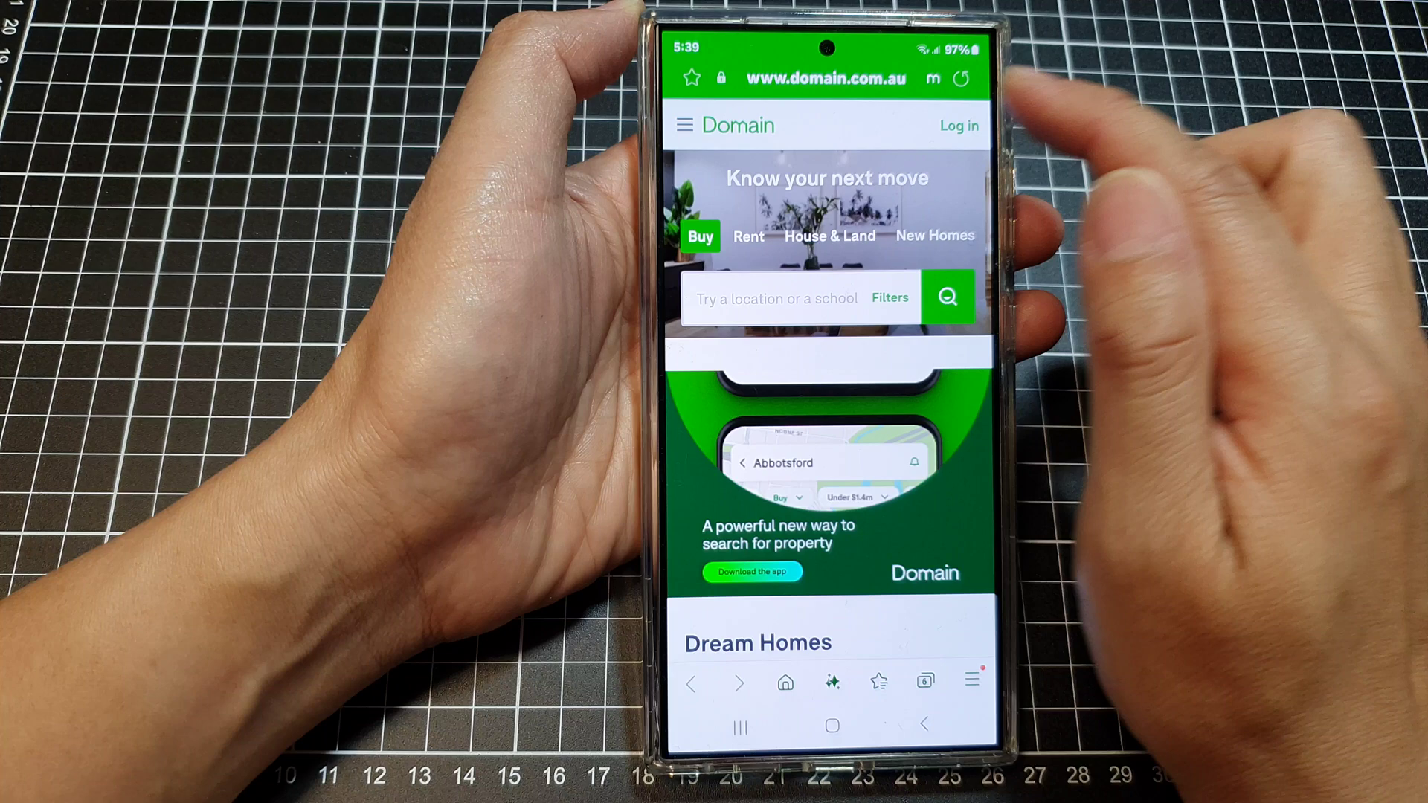
left_click(831, 728)
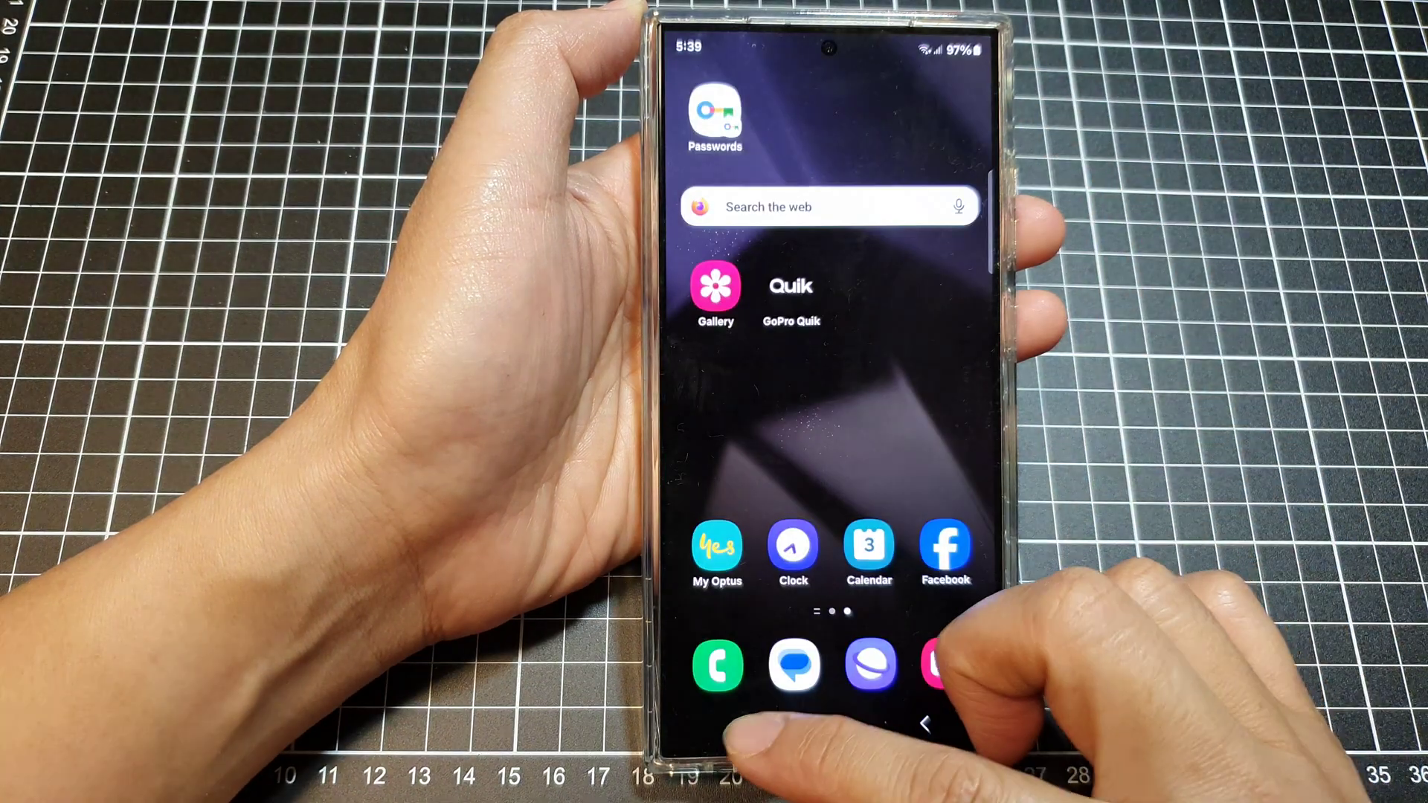
Switch back to Settings and turn Domain's Open supported links on again.
left_click(739, 728)
left_click_drag(713, 335, 893, 334)
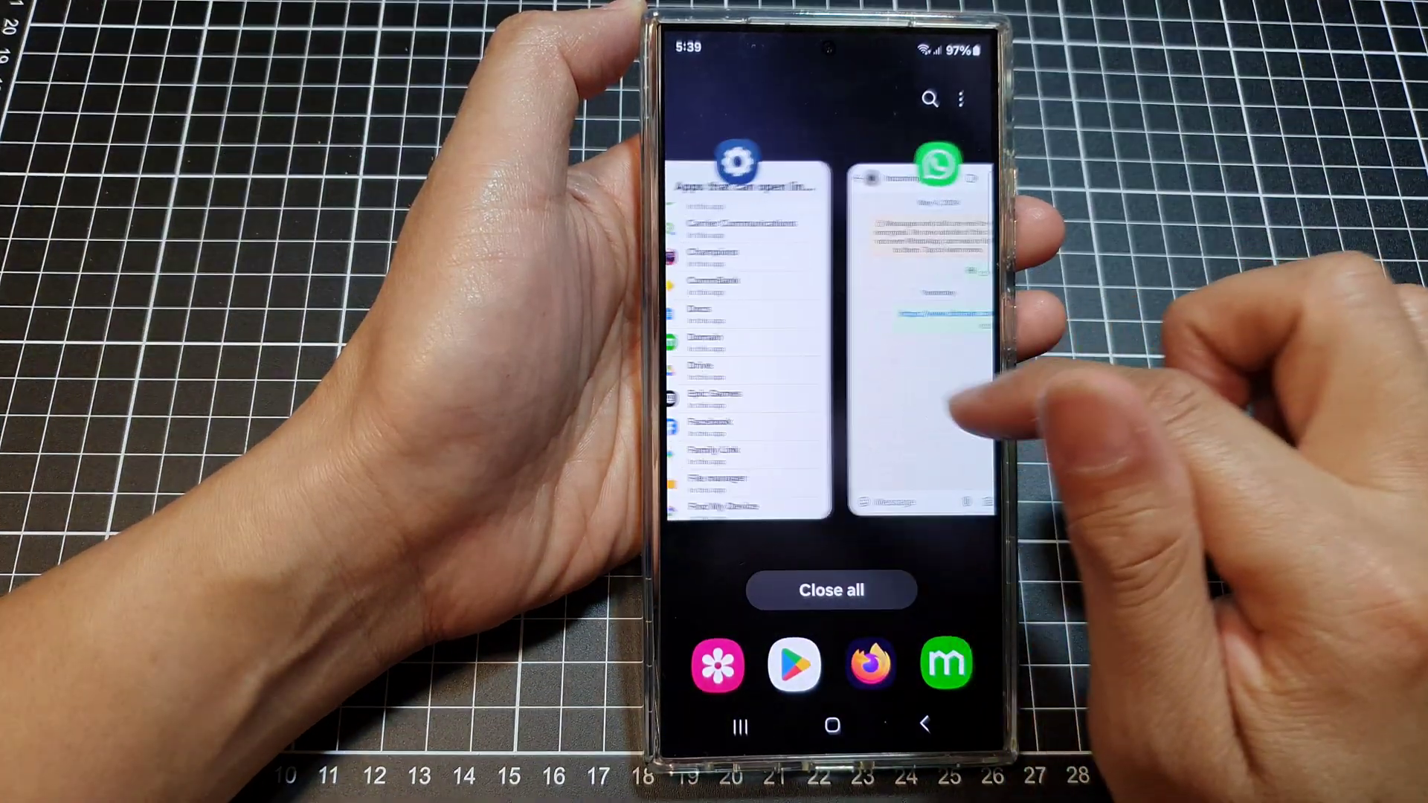
left_click(831, 347)
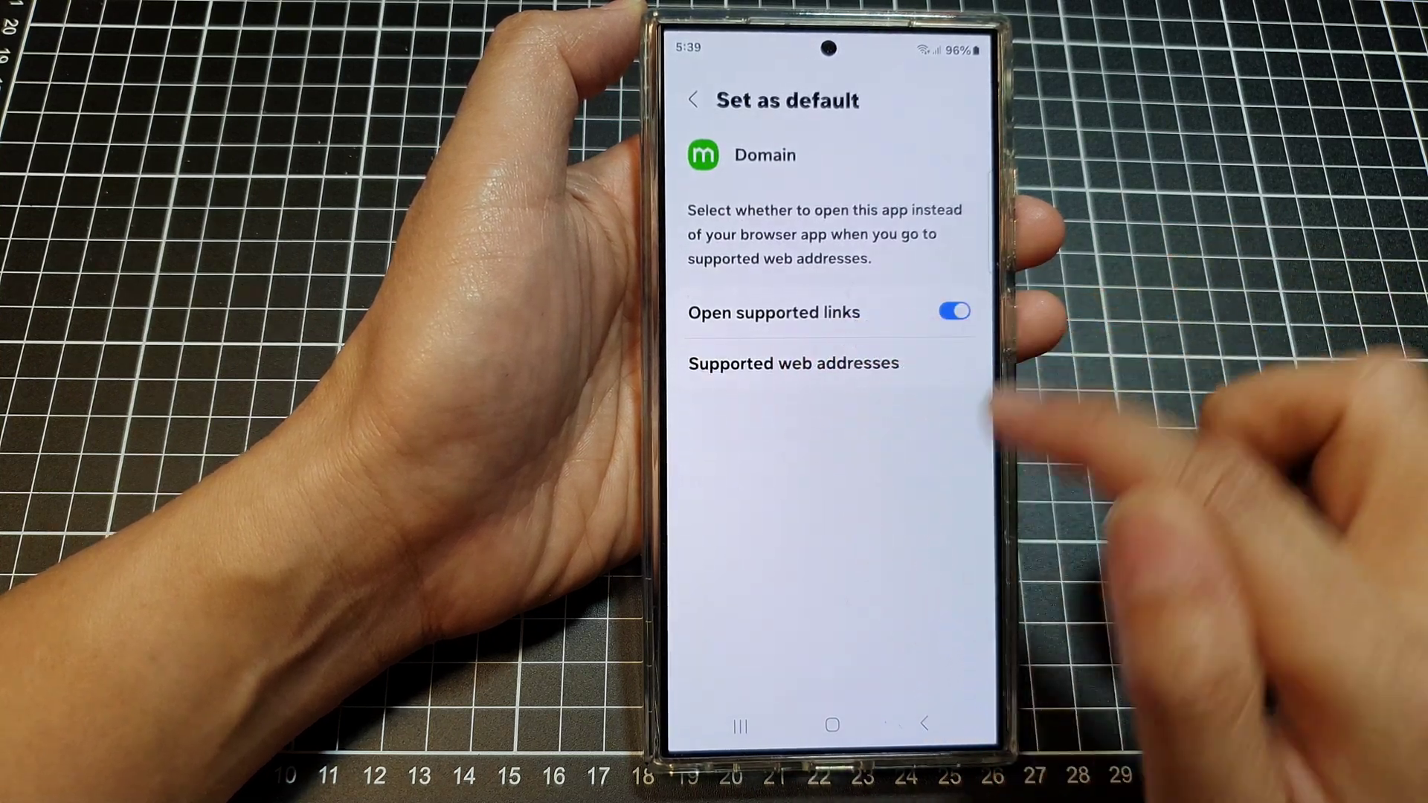
Reopen the domain.com.au link from WhatsApp, now launching the Domain app, then go Home.
left_click(738, 727)
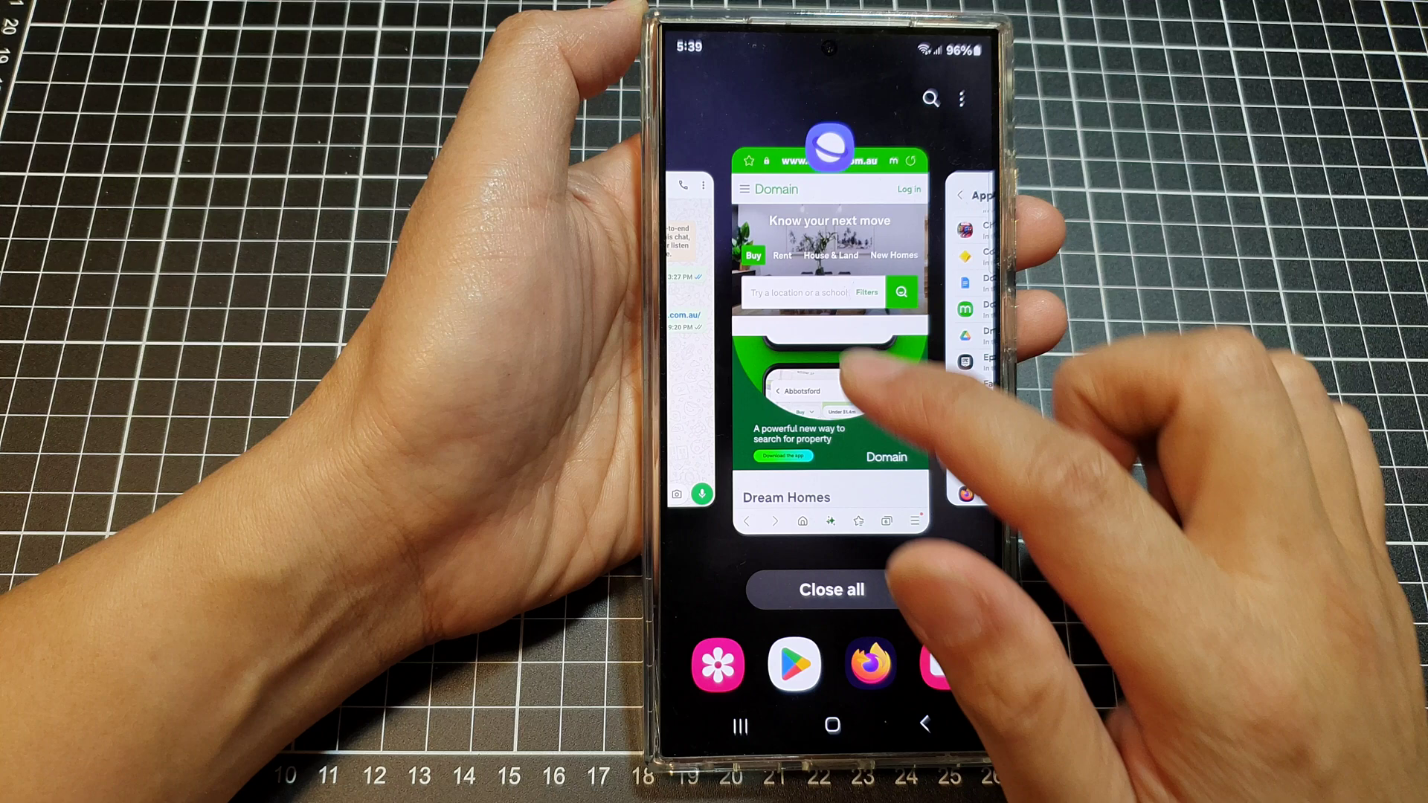
left_click(831, 368)
left_click(847, 331)
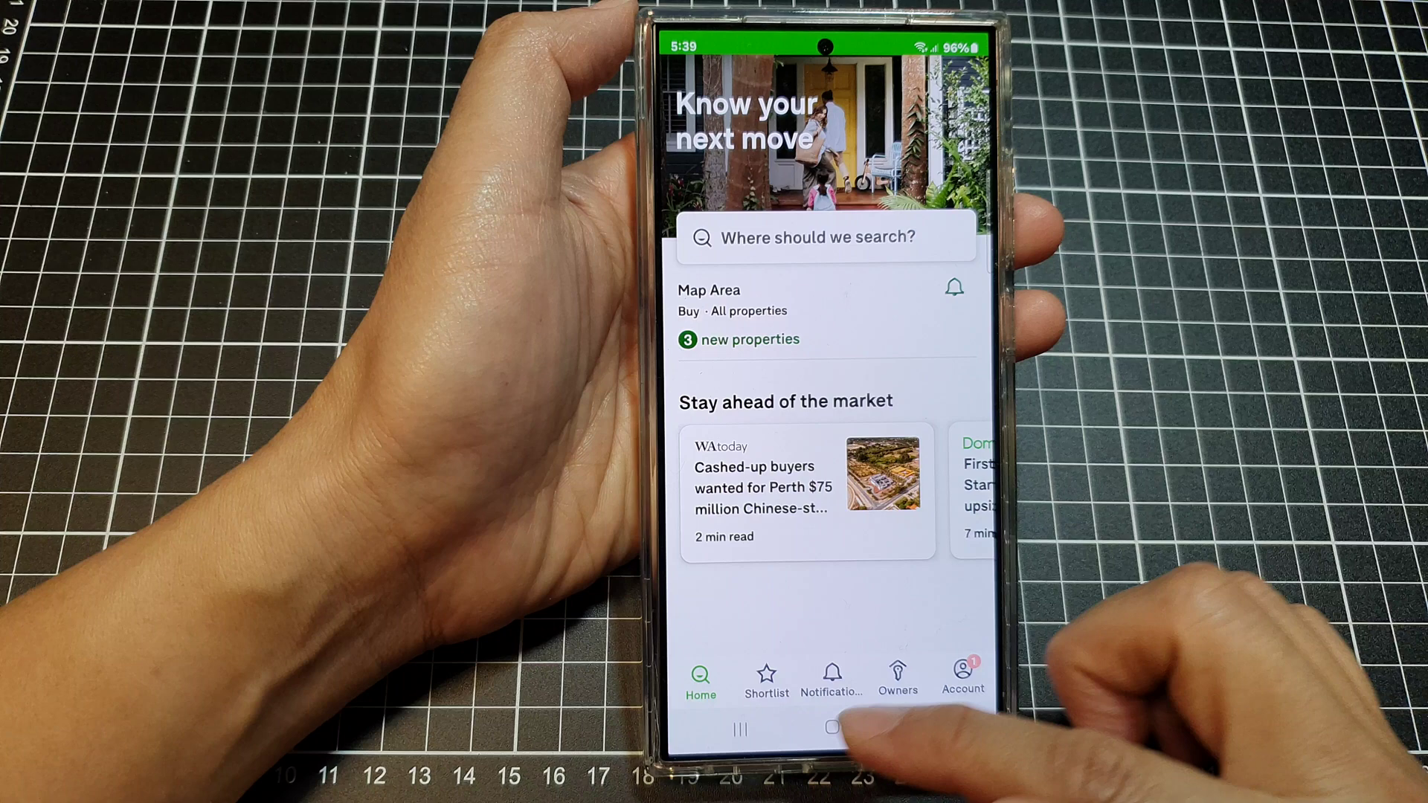
left_click(830, 726)
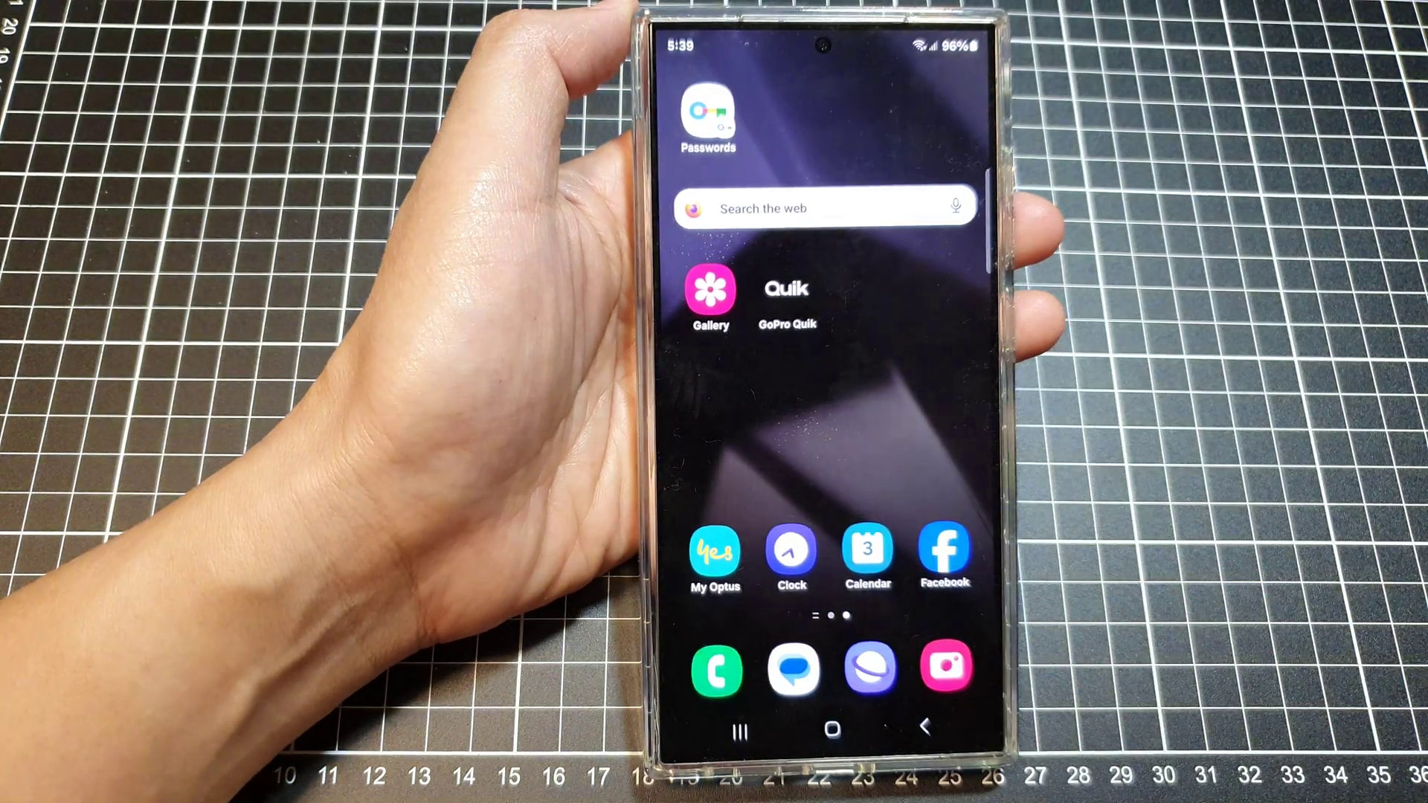